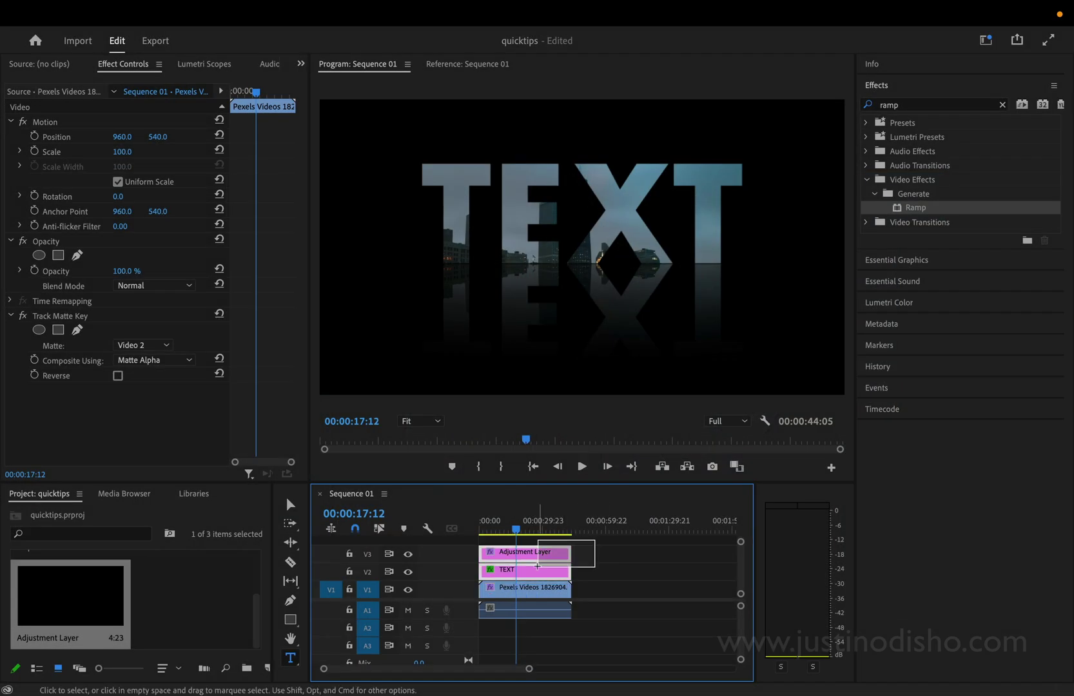
Delete the TEXT title and Adjustment Layer clips, leaving only the city footage on V1.
{"action": "key", "text": "Delete"}
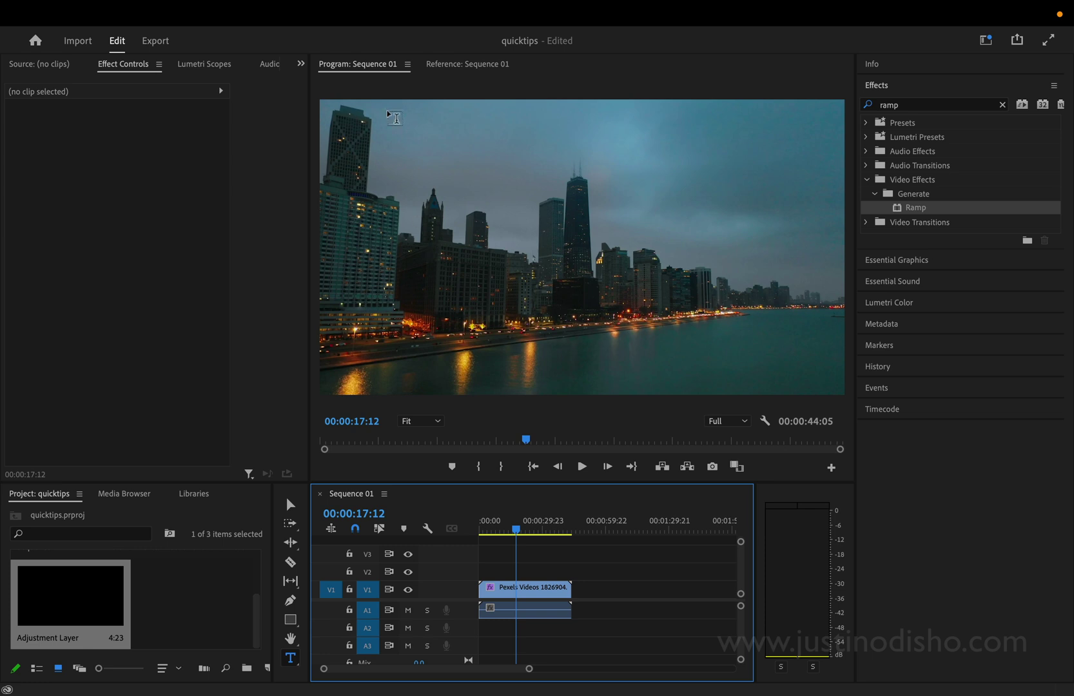
Type the title 'TEXT' over the city footage with the Type tool.
{"action": "left_click", "coordinate": [292, 663]}
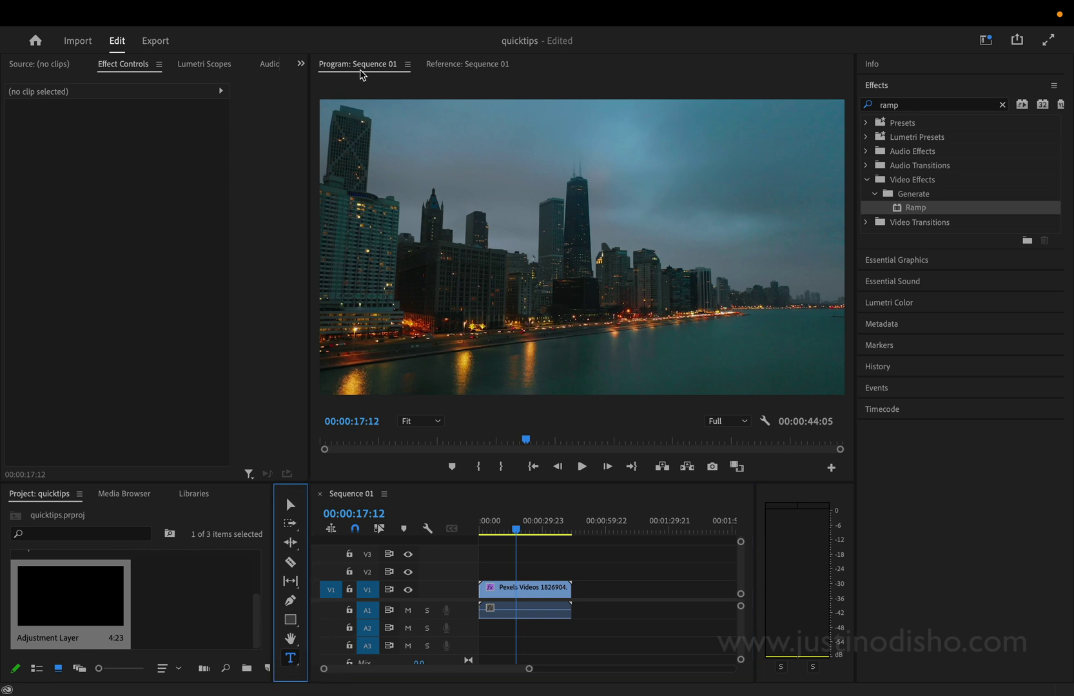
{"action": "left_click", "coordinate": [444, 257]}
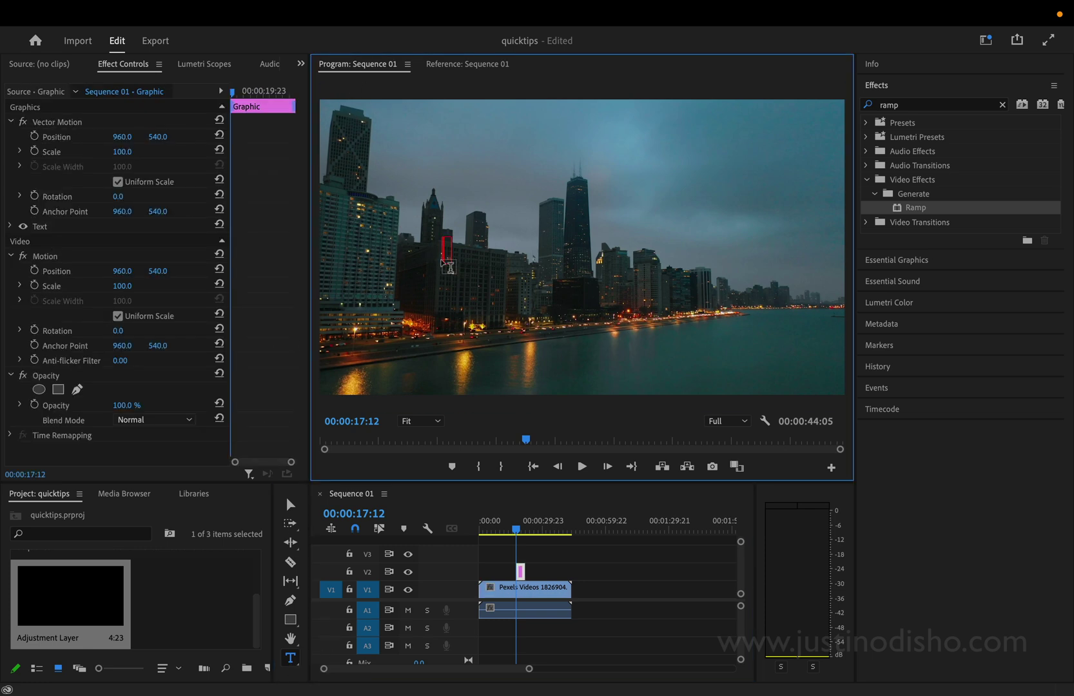
{"action": "type", "text": "TEXT"}
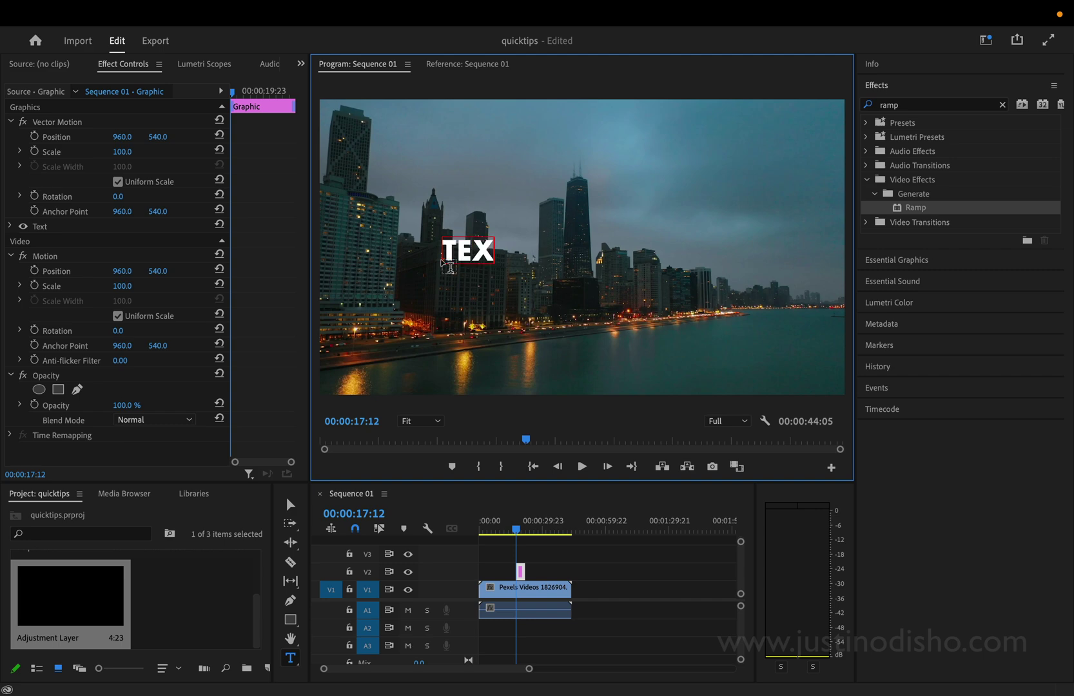
Scale the TEXT title to 322, centre it in the frame, and set the font to Futura Bold.
{"action": "left_click", "coordinate": [918, 261]}
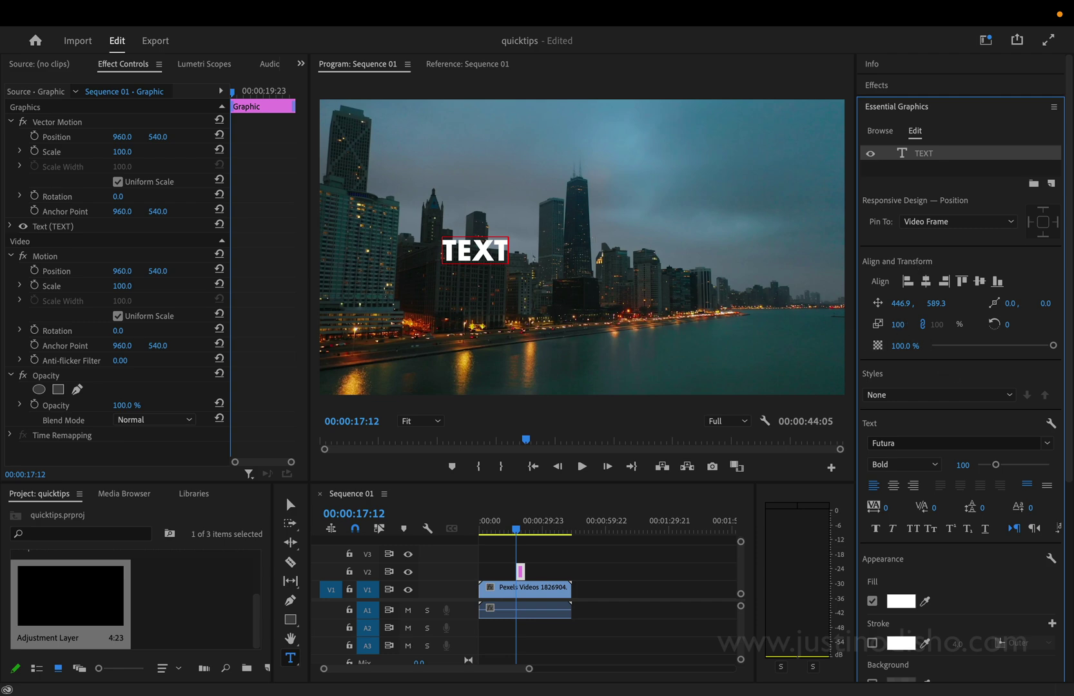
{"action": "left_click_drag", "start_coordinate": [898, 324], "coordinate": [983, 325]}
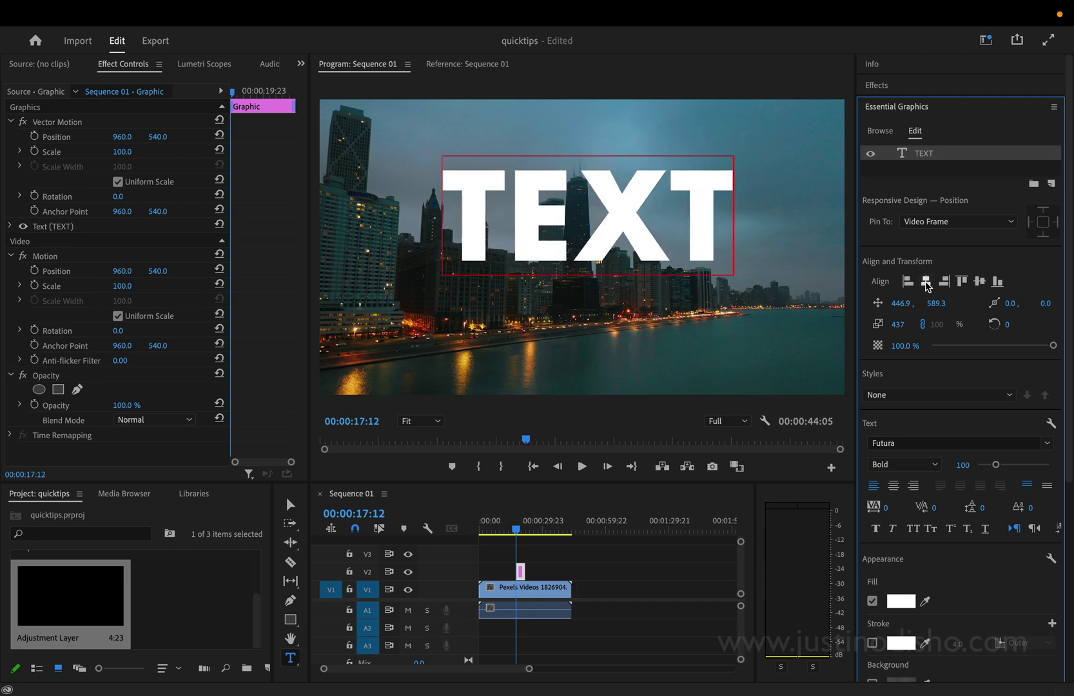
{"action": "left_click", "coordinate": [926, 282]}
{"action": "left_click", "coordinate": [980, 282]}
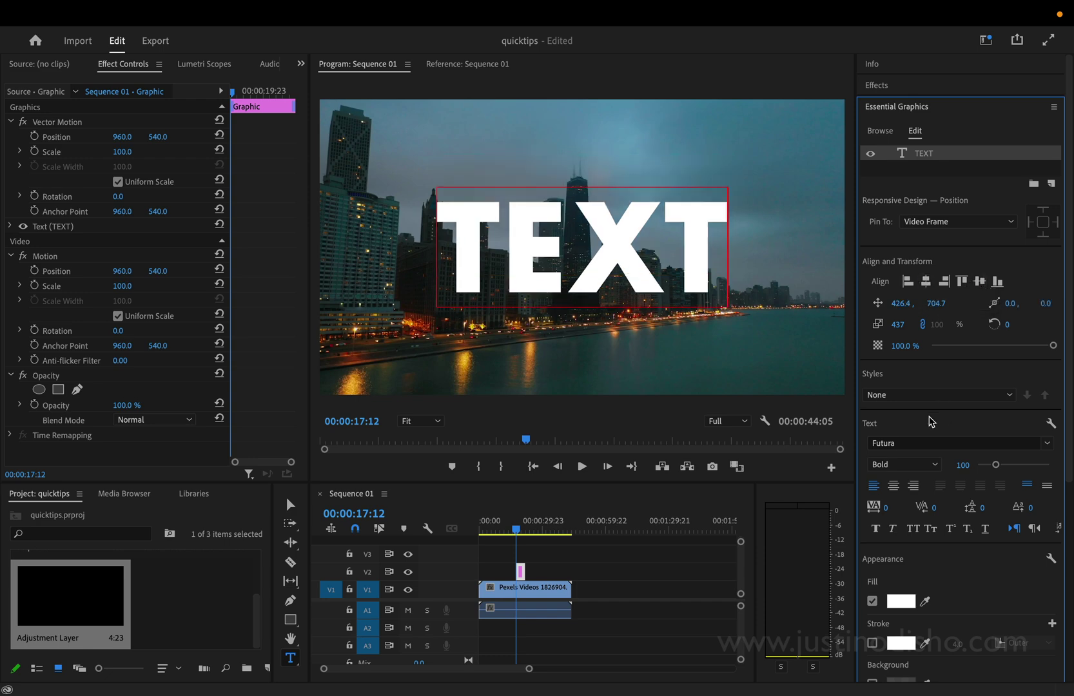
{"action": "left_click", "coordinate": [908, 441]}
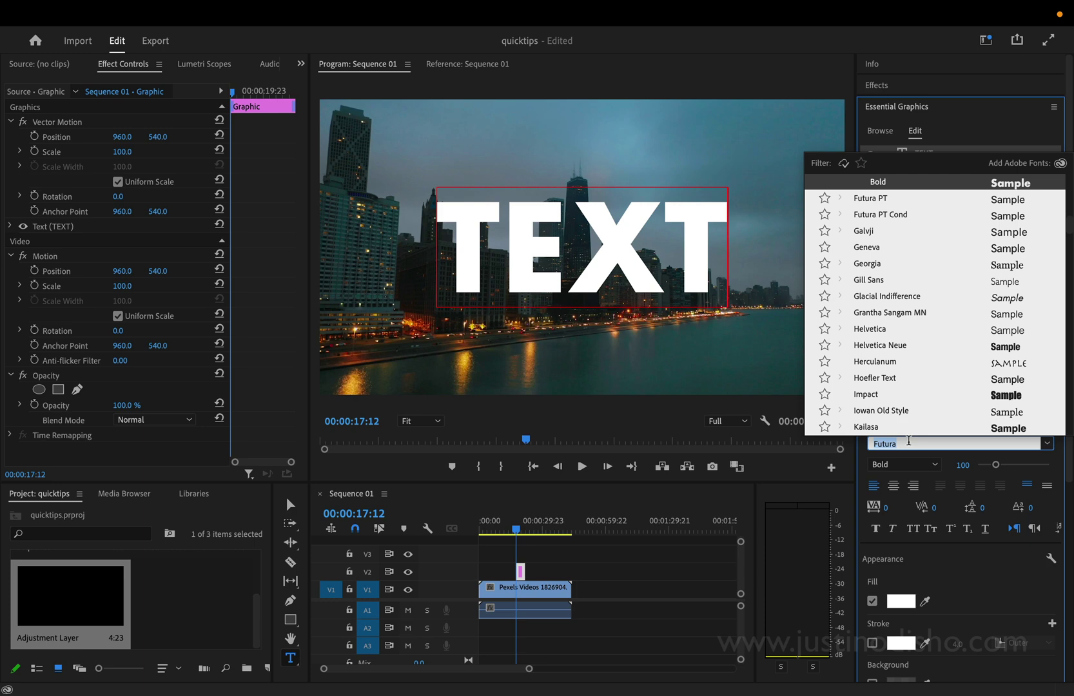
{"action": "left_click", "coordinate": [975, 580]}
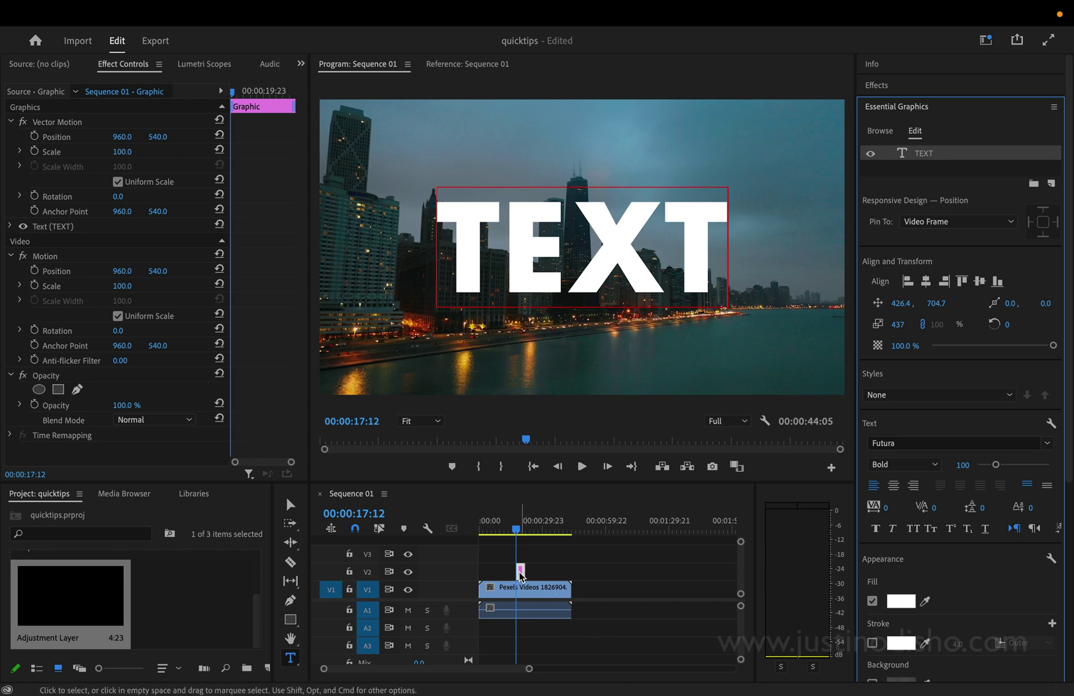
Extend the TEXT clip's start back to the sequence beginning so it matches the footage length.
{"action": "left_click_drag", "start_coordinate": [518, 570], "coordinate": [567, 570]}
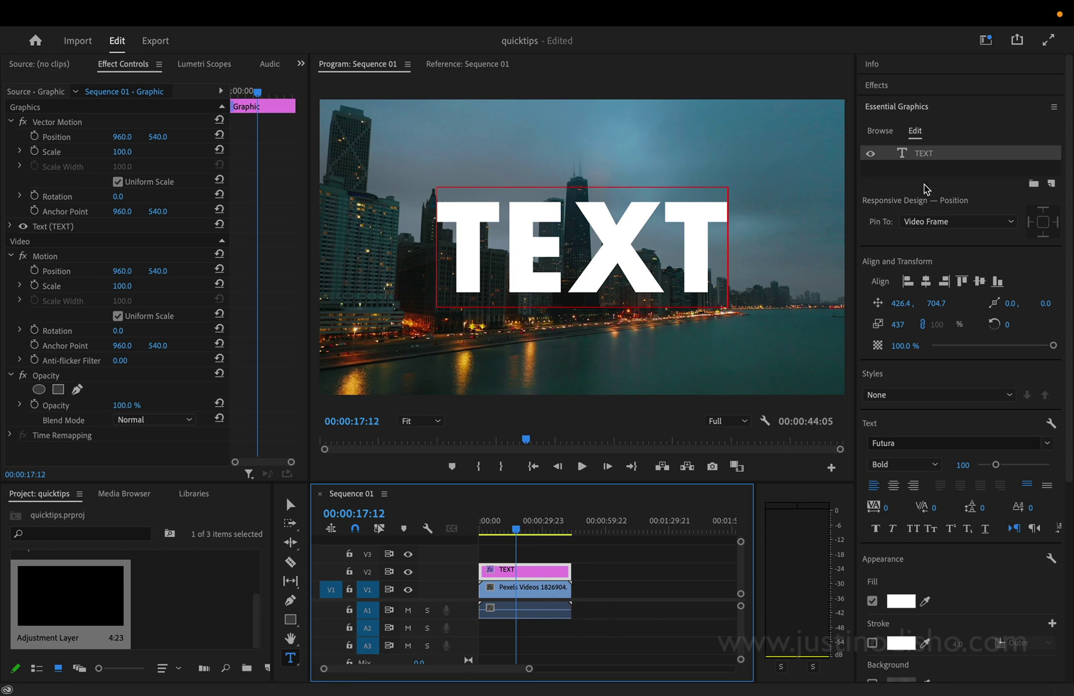
Apply Track Matte Key to the city footage clip with Matte set to Video 2.
{"action": "left_click", "coordinate": [899, 91]}
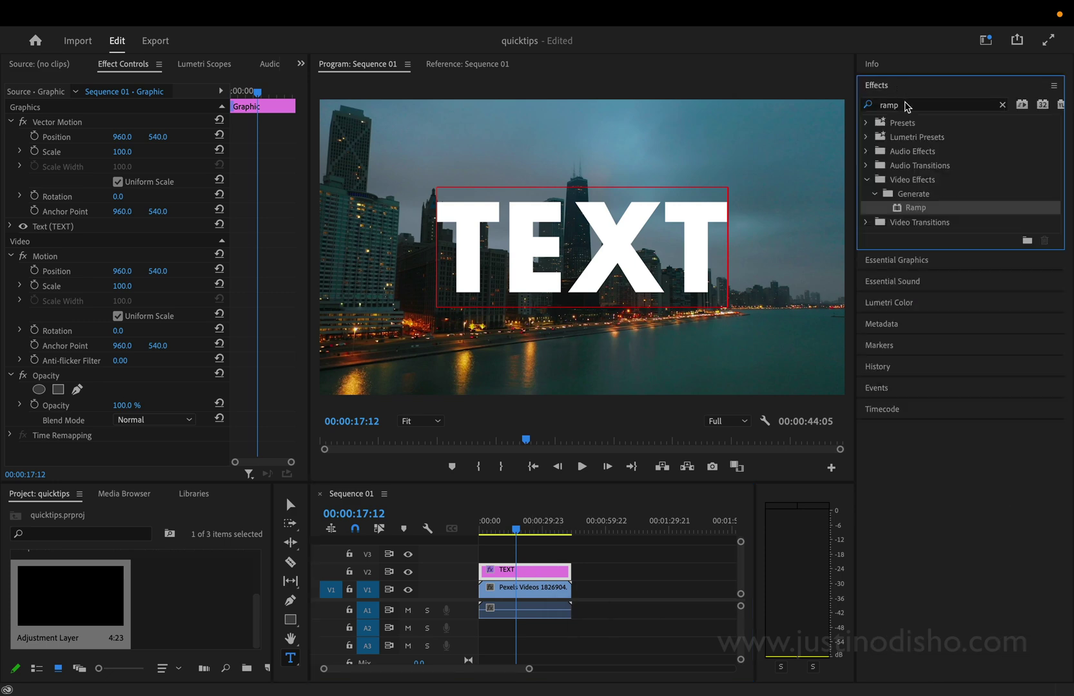
{"action": "type", "text": "track"}
{"action": "left_click_drag", "start_coordinate": [955, 216], "coordinate": [510, 593]}
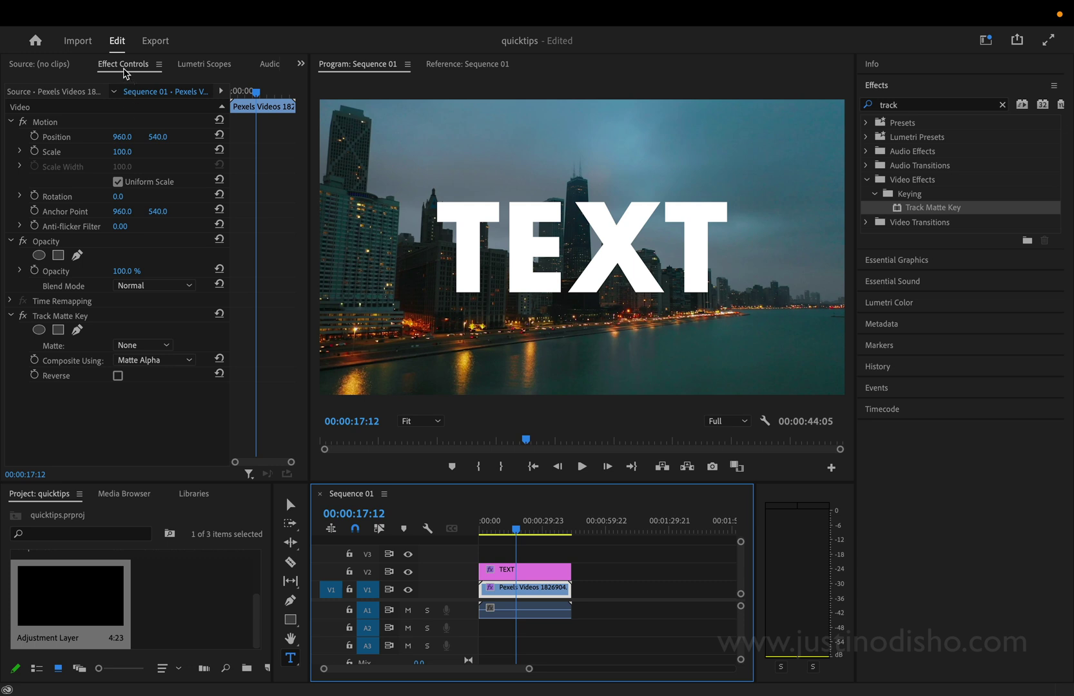
{"action": "left_click", "coordinate": [80, 318]}
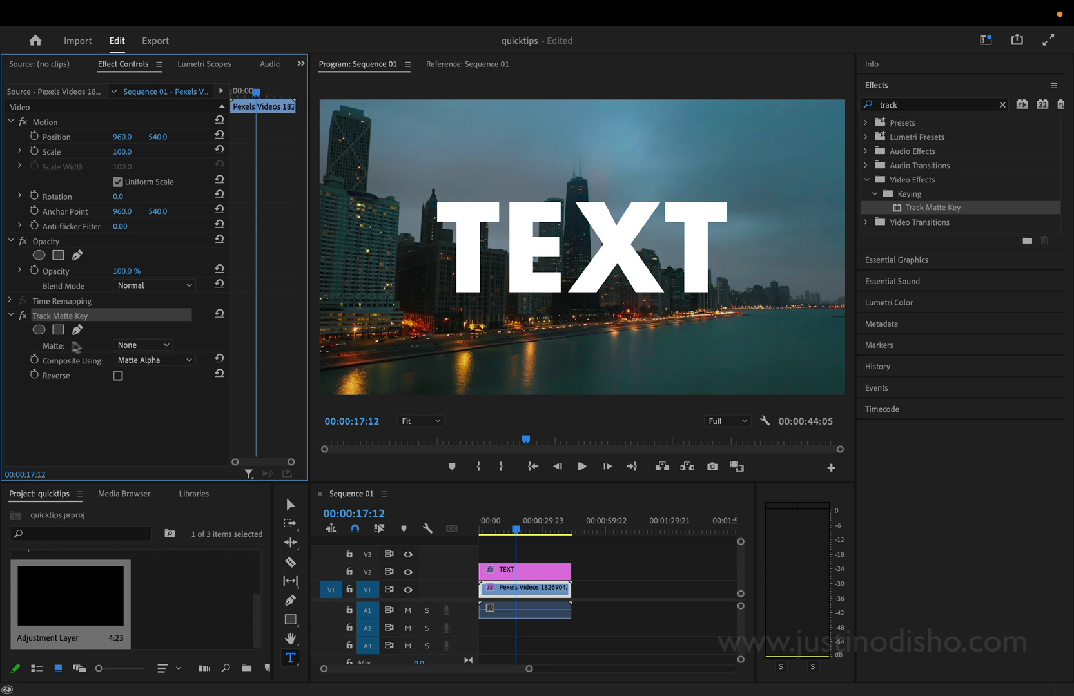
{"action": "left_click", "coordinate": [62, 348]}
{"action": "left_click", "coordinate": [133, 346]}
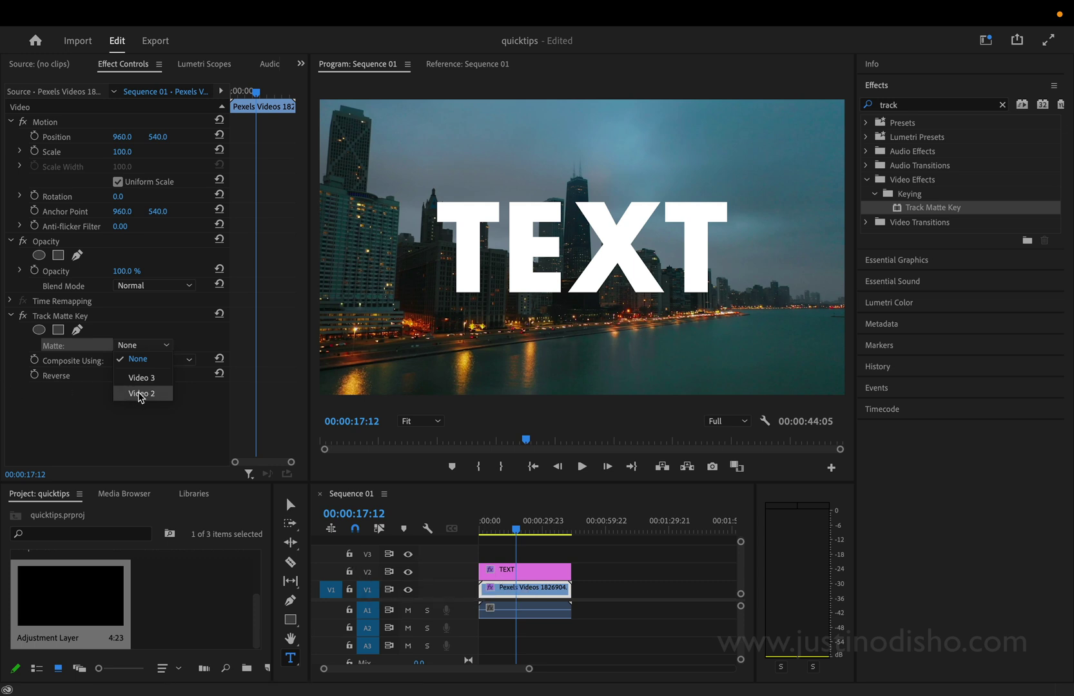
{"action": "left_click", "coordinate": [140, 393]}
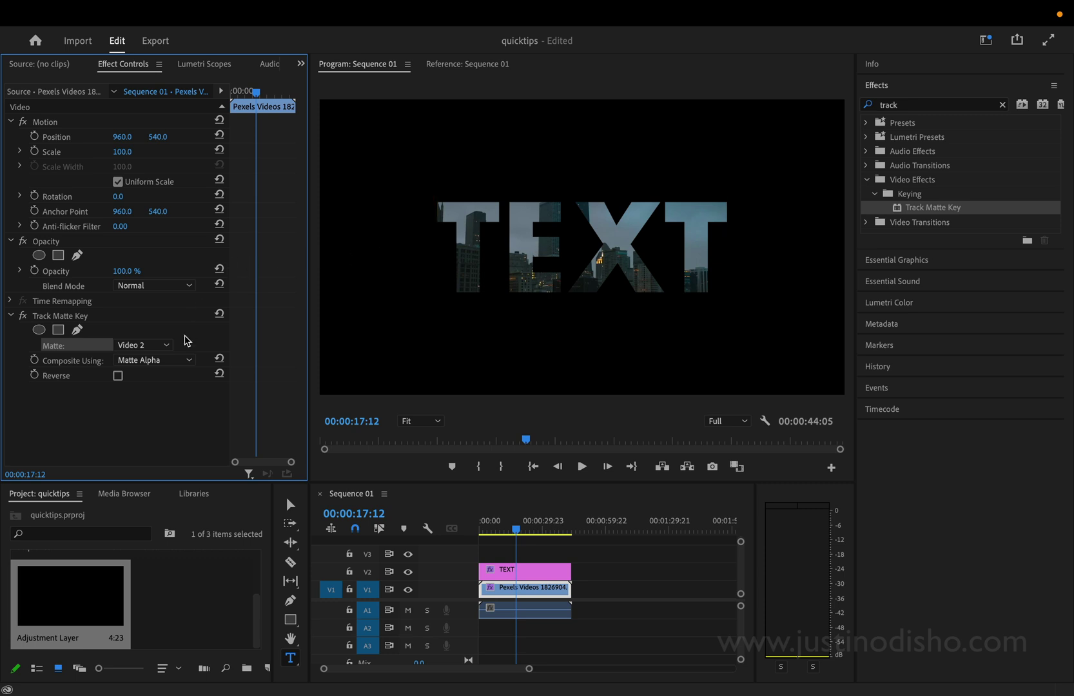
Create a new Adjustment Layer and place it on V3 above the TEXT and footage clips.
{"action": "left_click", "coordinate": [118, 376]}
{"action": "left_click", "coordinate": [118, 377]}
{"action": "left_click", "coordinate": [207, 580]}
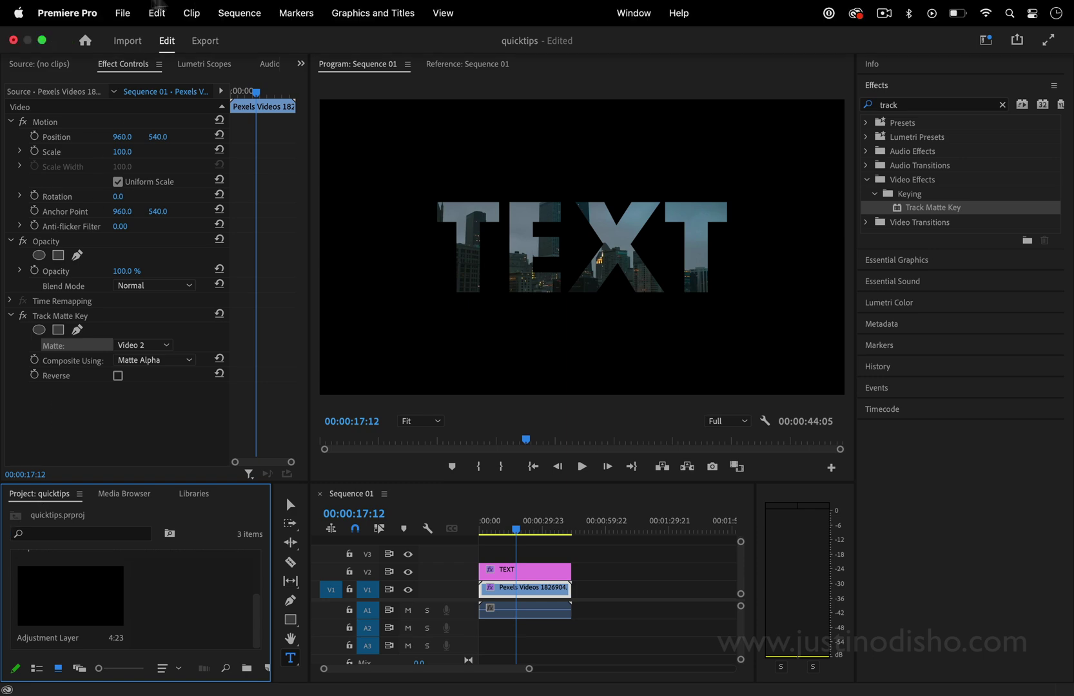
{"action": "left_click", "coordinate": [122, 13]}
{"action": "mouse_move", "coordinate": [168, 39]}
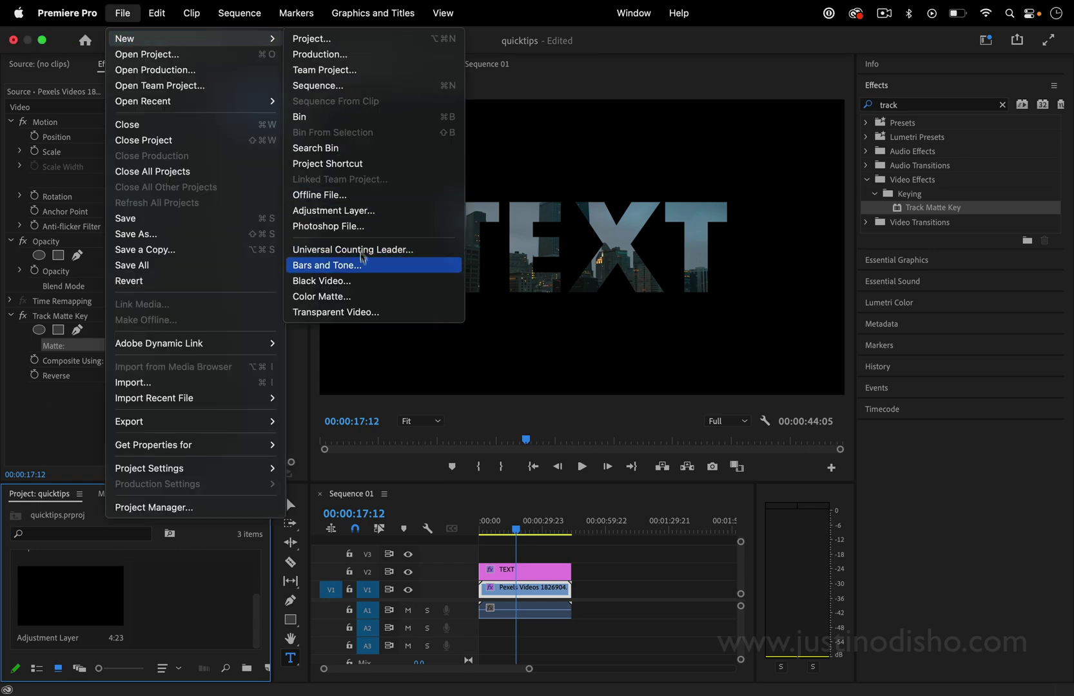
{"action": "left_click", "coordinate": [357, 210]}
{"action": "key", "text": "Return"}
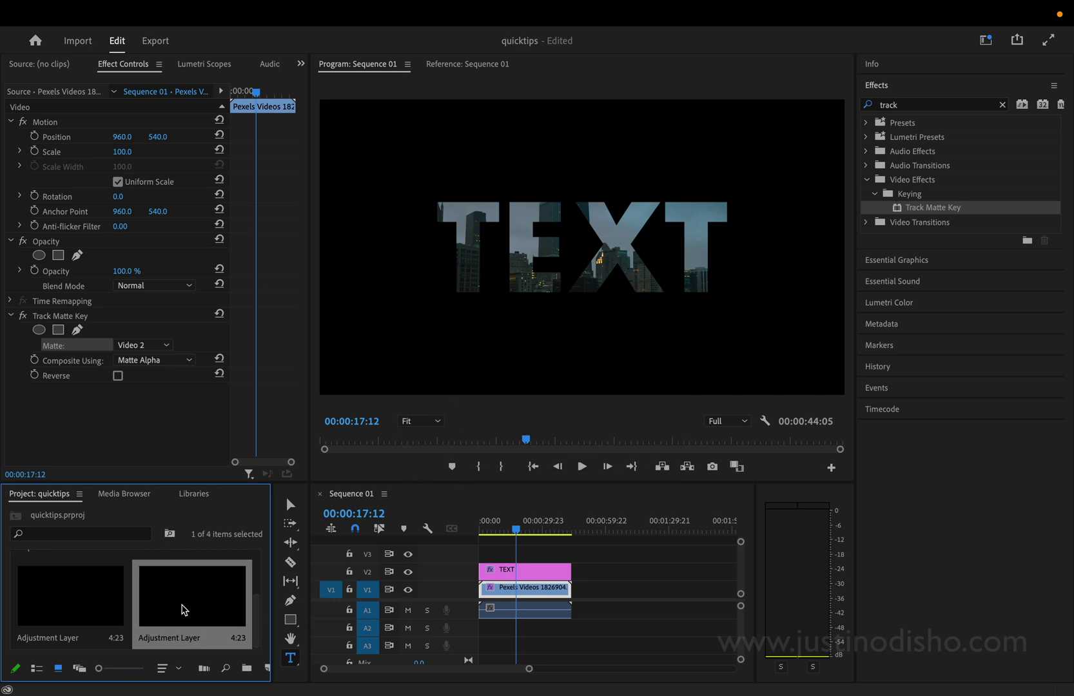
{"action": "left_click_drag", "start_coordinate": [176, 607], "coordinate": [568, 555]}
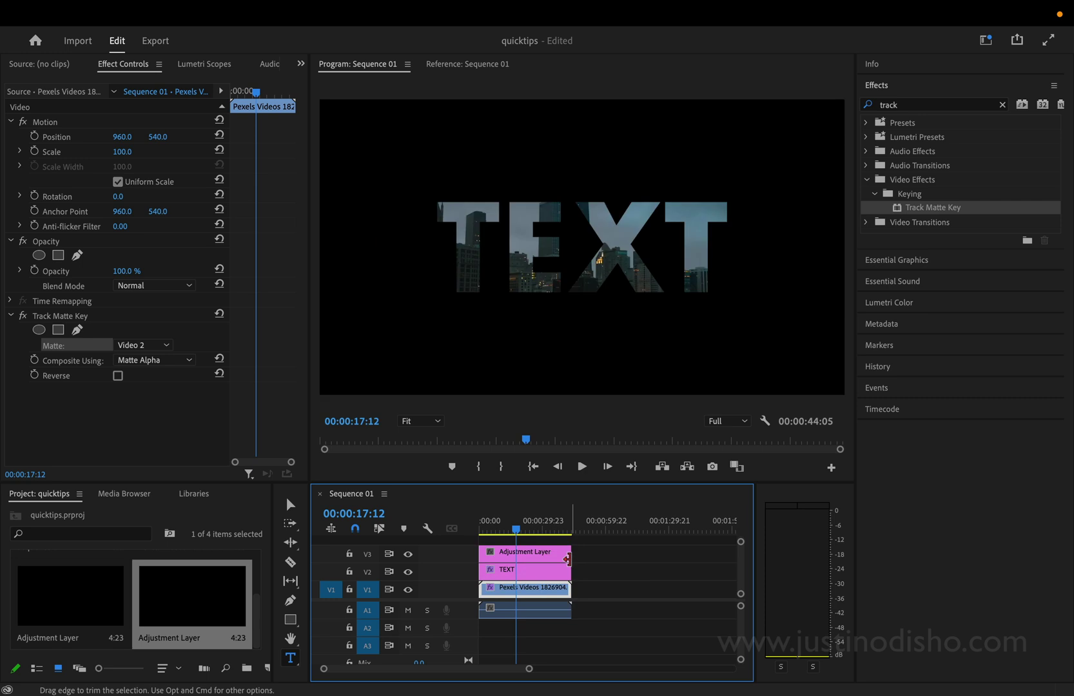
Apply the Mirror effect to the adjustment layer clip.
{"action": "left_click", "coordinate": [556, 556]}
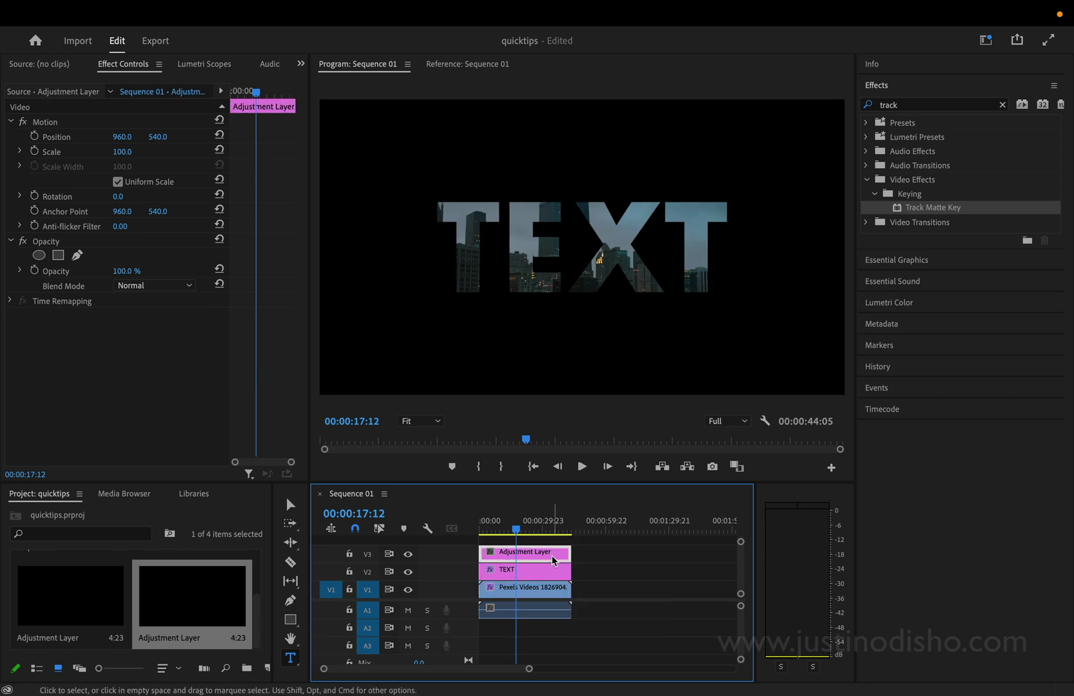
{"action": "left_click", "coordinate": [914, 105]}
{"action": "type", "text": "mirror"}
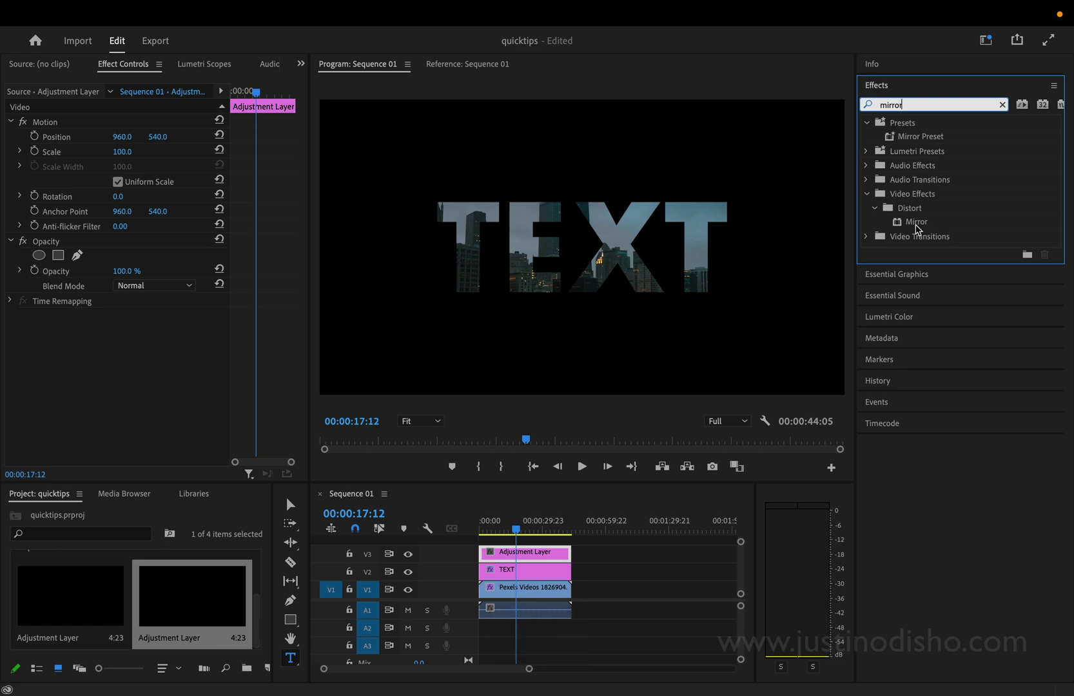
{"action": "left_click_drag", "start_coordinate": [919, 223], "coordinate": [512, 557]}
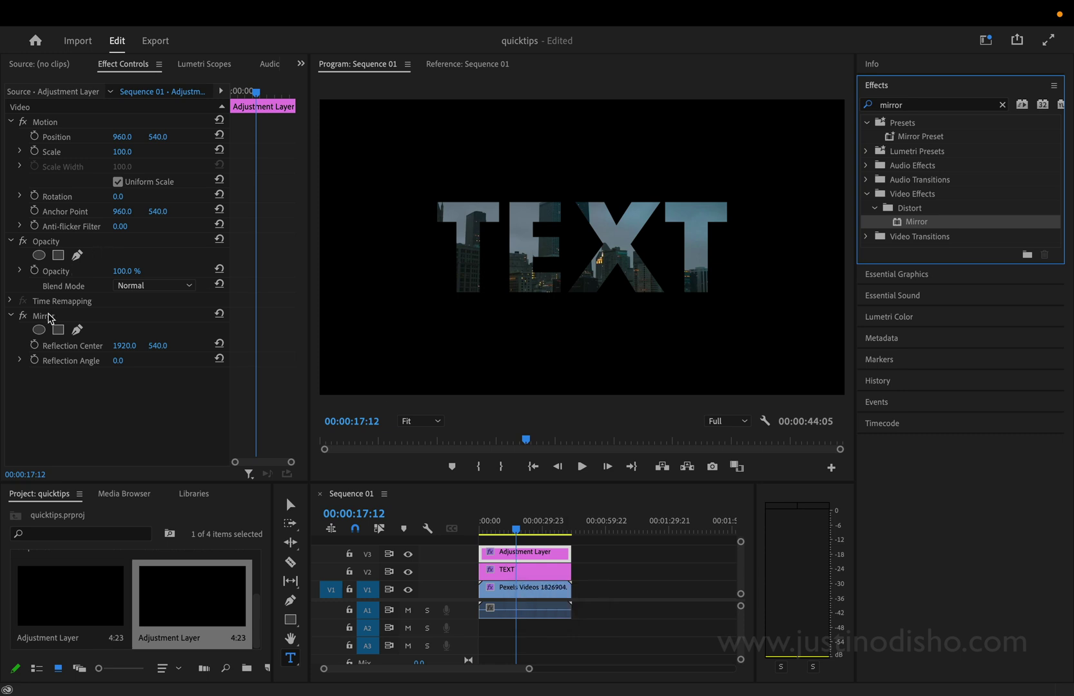
Set the Mirror reflection angle to 90° and move its reflection centre toward the text.
{"action": "left_click", "coordinate": [49, 316]}
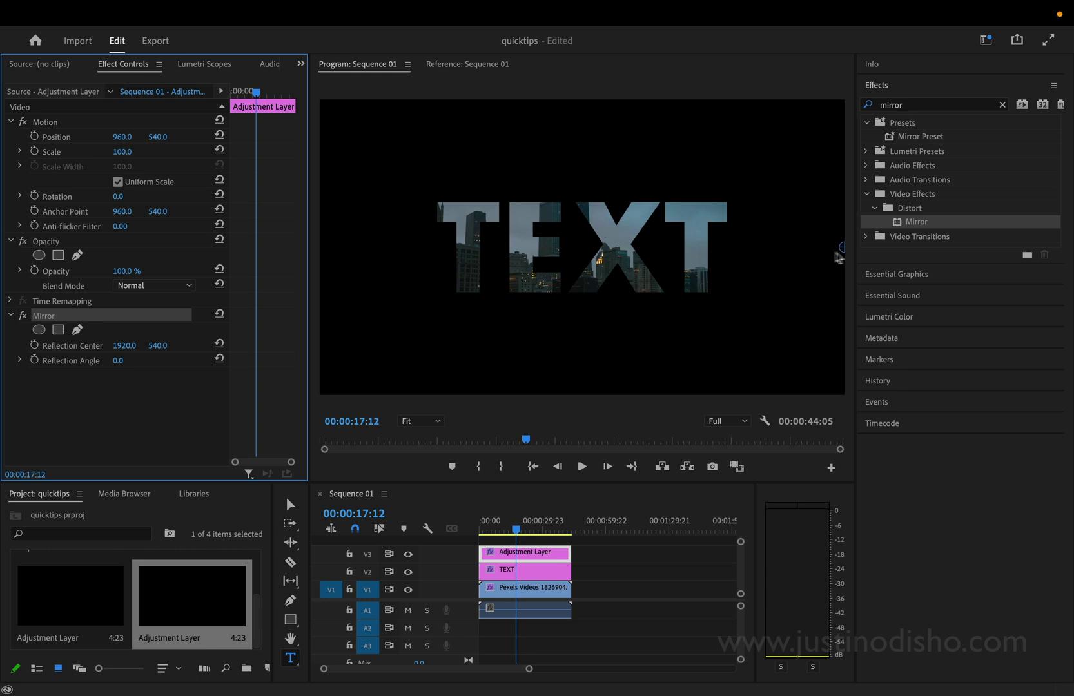
{"action": "left_click_drag", "start_coordinate": [842, 251], "coordinate": [700, 273]}
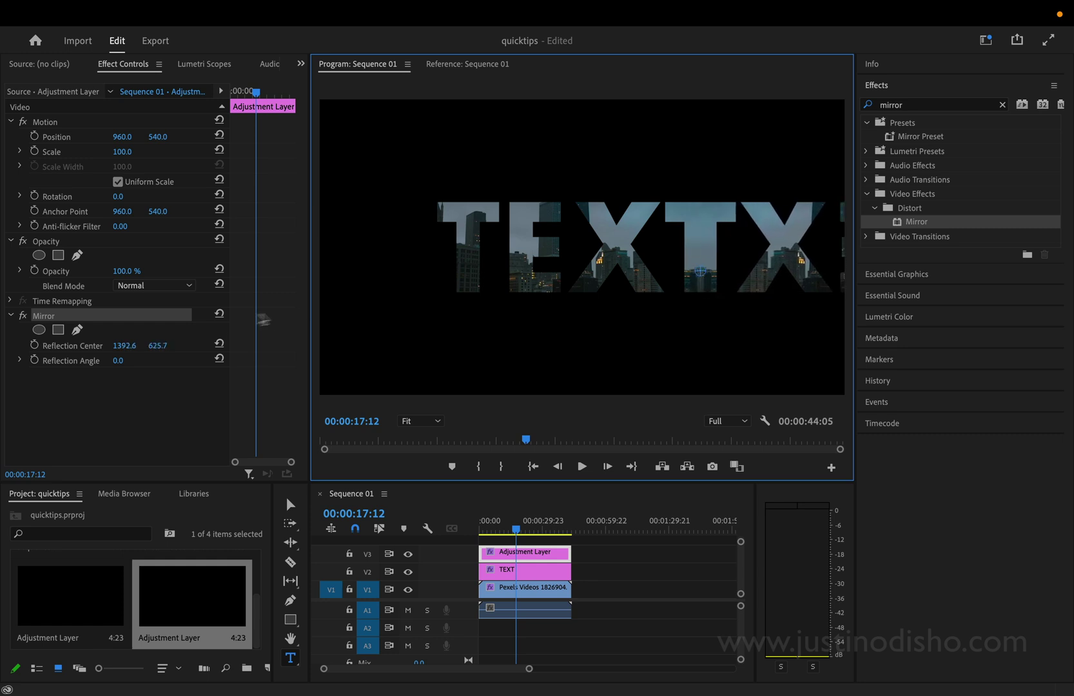
{"action": "left_click", "coordinate": [118, 362]}
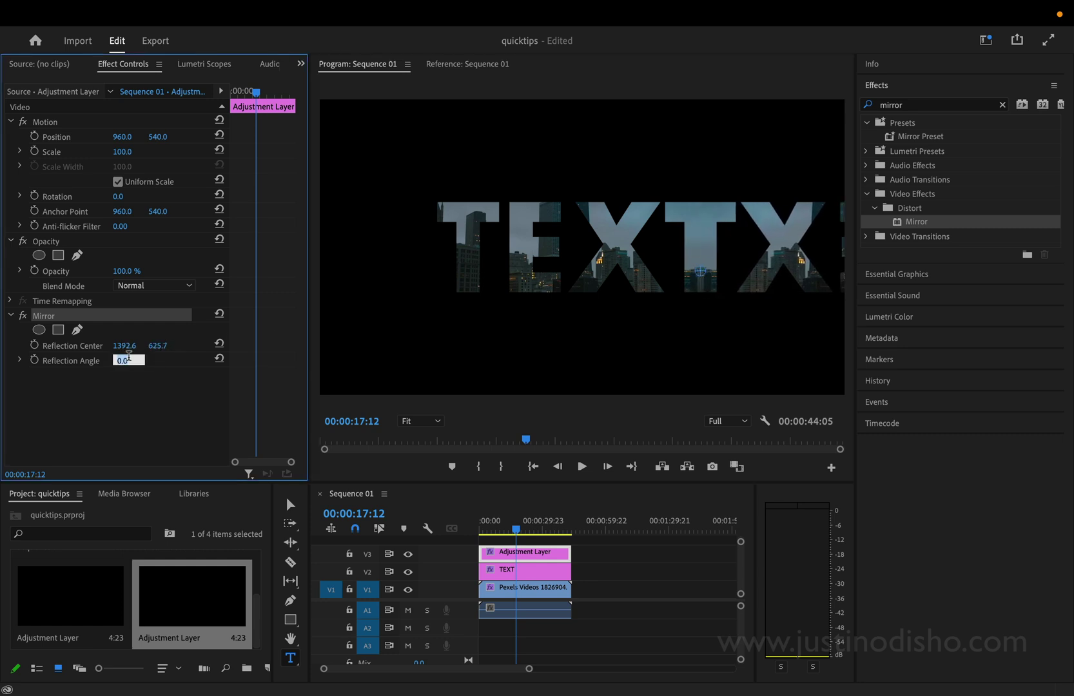
{"action": "type", "text": "90"}
{"action": "key", "text": "Return"}
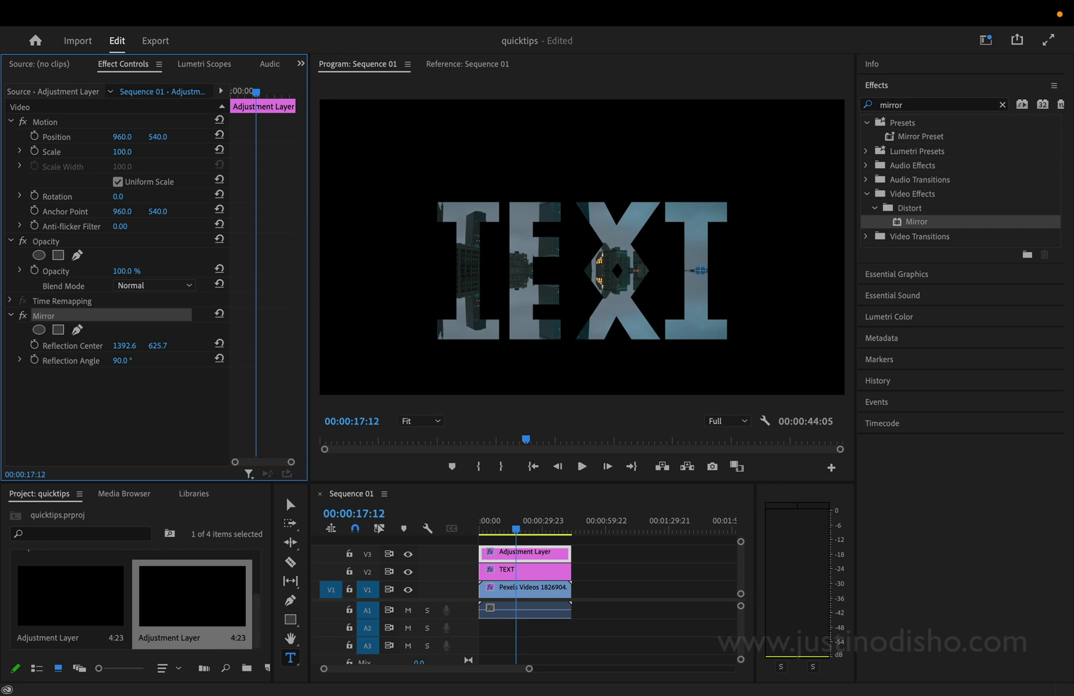
Fine-tune the reflection centre to 1270.5, 711.3 so the mirror line meets the bottom of TEXT.
{"action": "left_click_drag", "start_coordinate": [158, 346], "coordinate": [198, 346]}
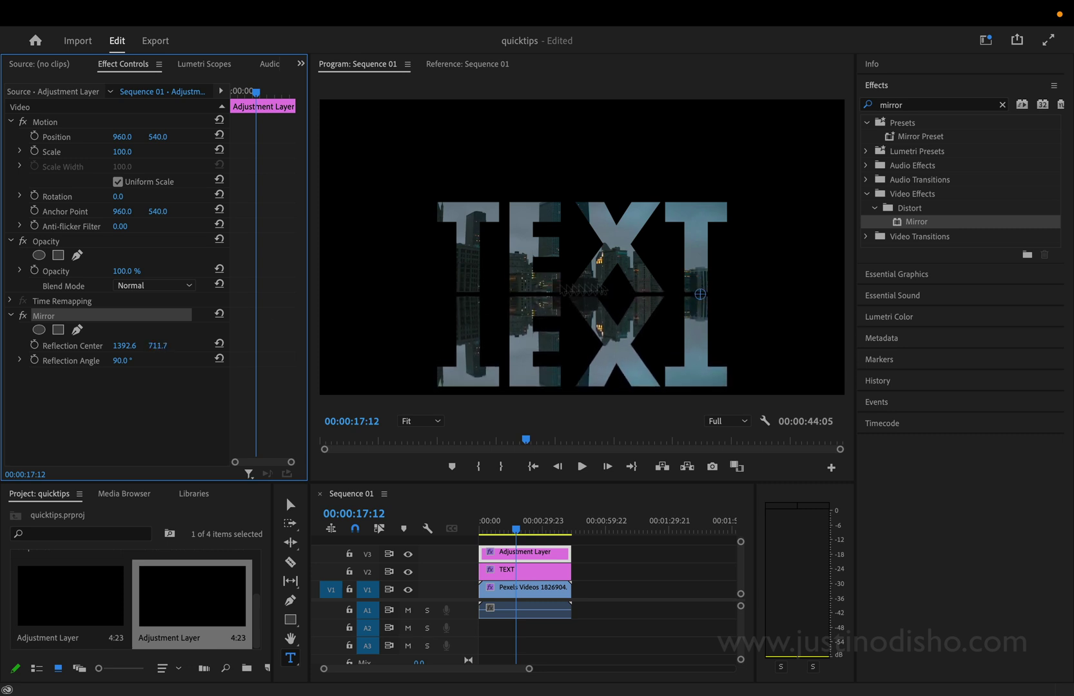
{"action": "mouse_move", "coordinate": [700, 286]}
{"action": "left_mouse_down"}
{"action": "mouse_move", "coordinate": [684, 258]}
{"action": "mouse_move", "coordinate": [703, 314]}
{"action": "mouse_move", "coordinate": [709, 291]}
{"action": "left_mouse_up"}
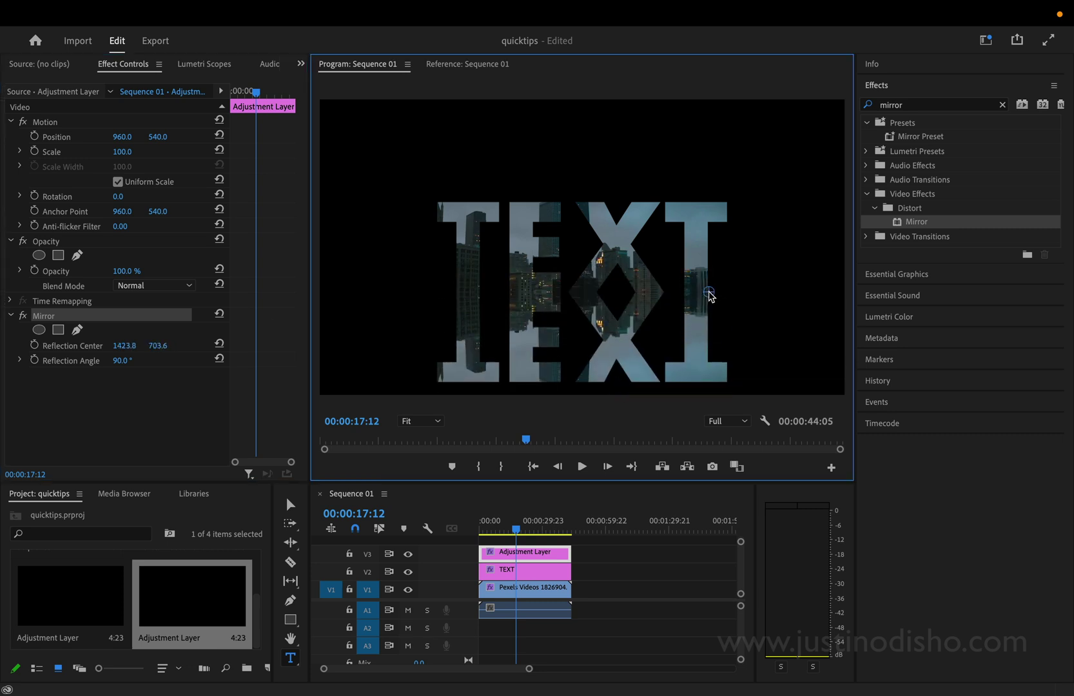
{"action": "left_click", "coordinate": [62, 314]}
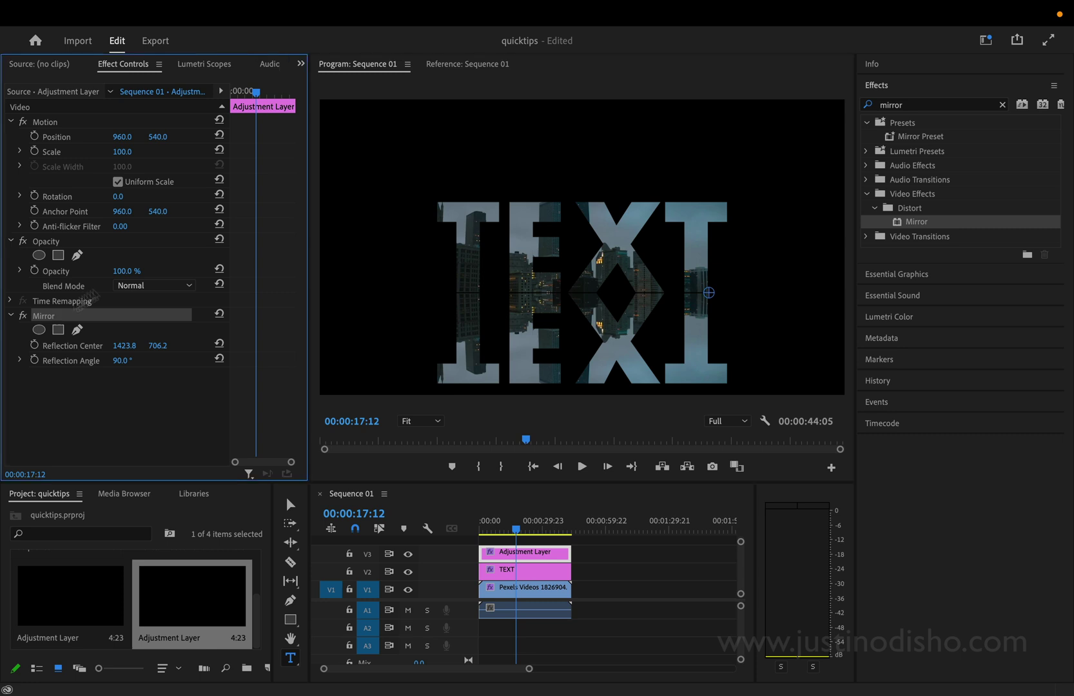
{"action": "left_click", "coordinate": [365, 66]}
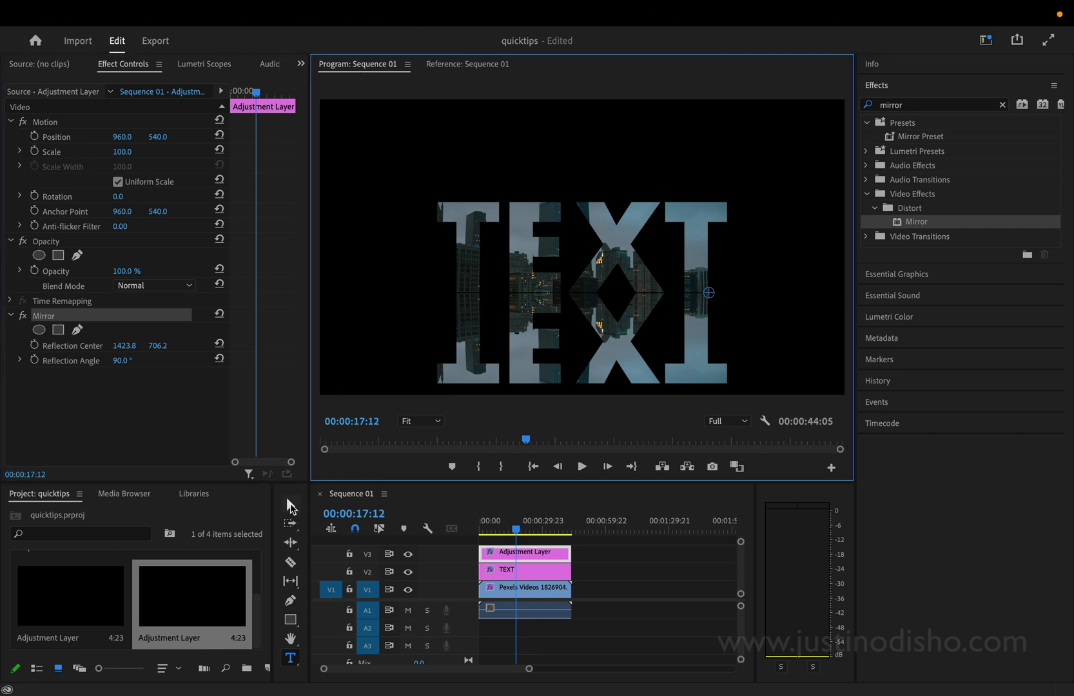
{"action": "left_click", "coordinate": [291, 506]}
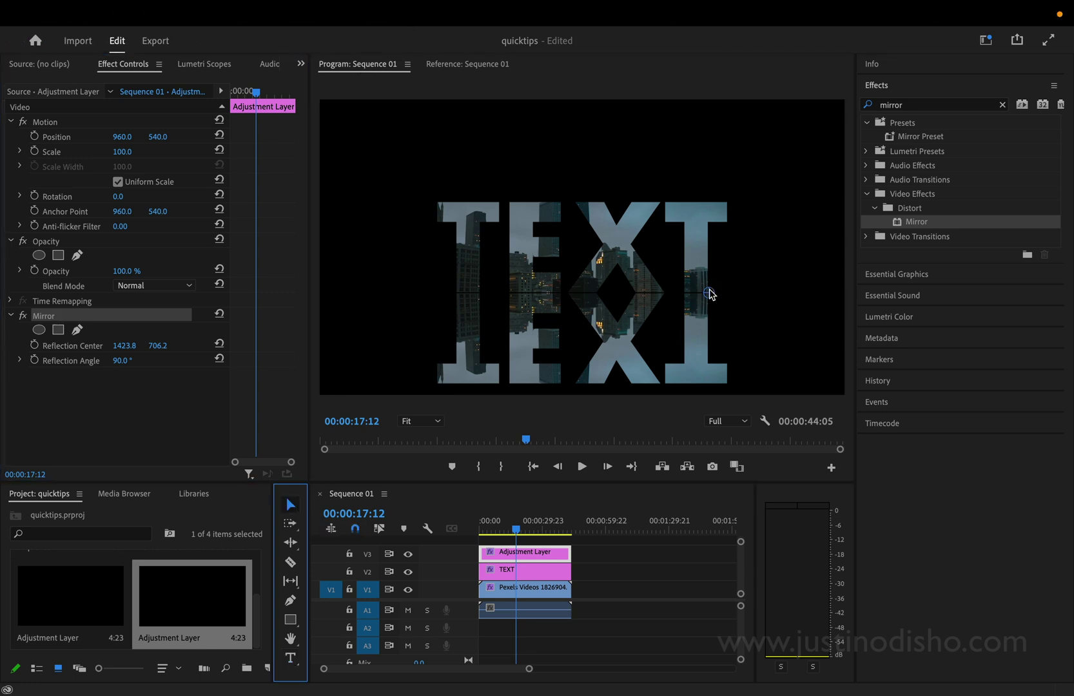
{"action": "left_click_drag", "start_coordinate": [709, 293], "coordinate": [667, 296]}
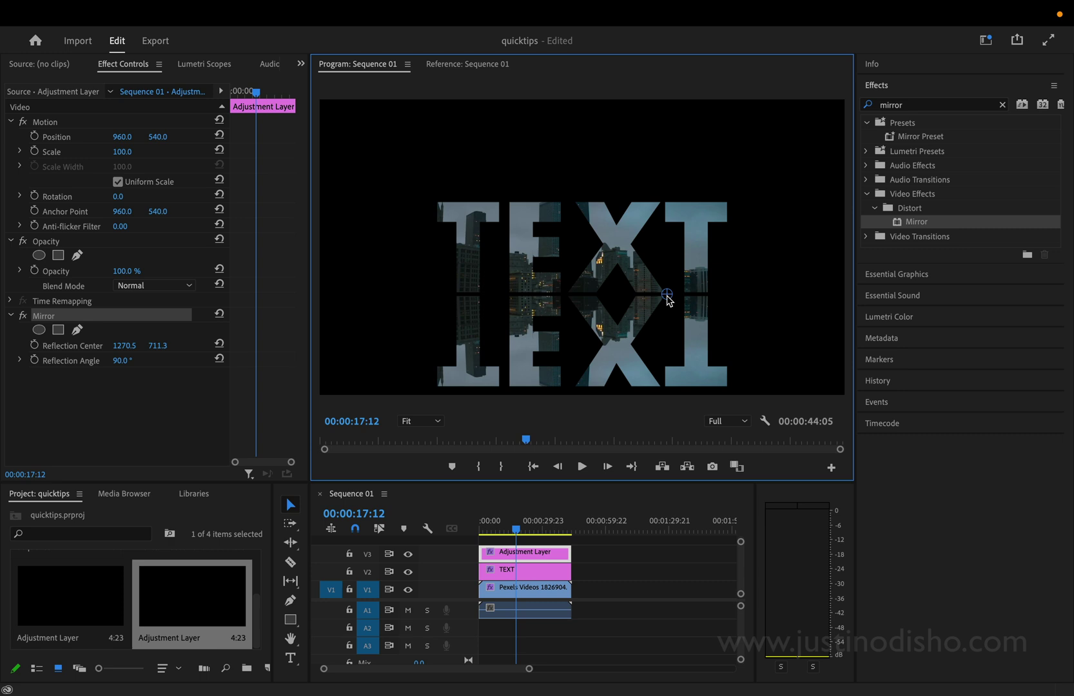
Add a four-point polygon mask to Mirror and skew its corners outward around the text.
{"action": "left_click", "coordinate": [59, 331]}
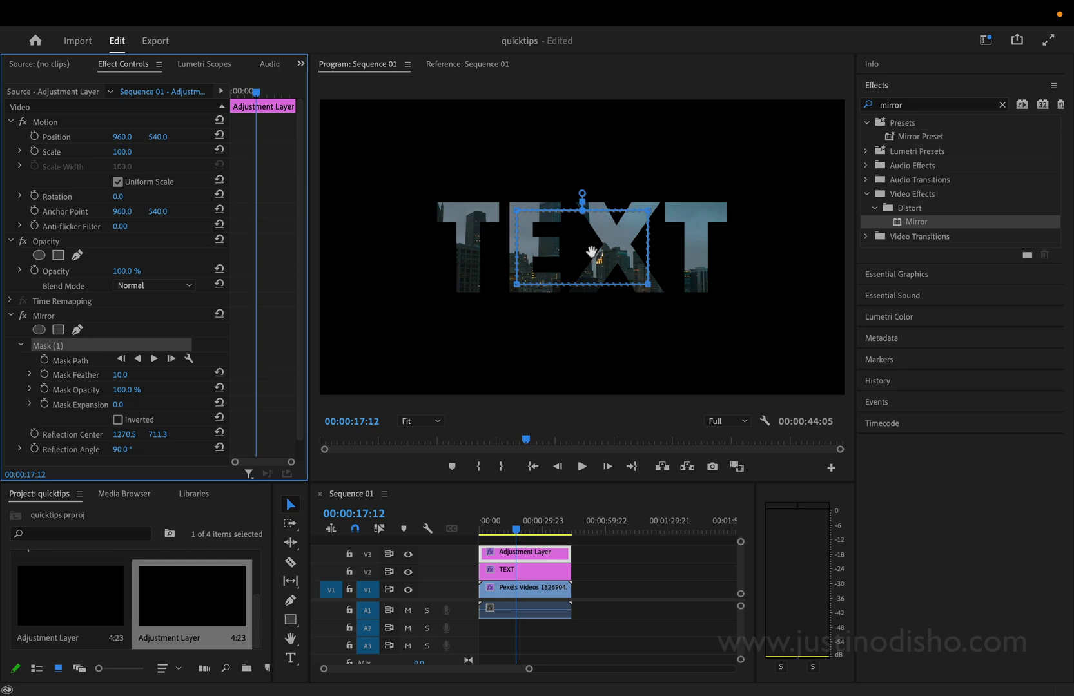
{"action": "left_click_drag", "start_coordinate": [591, 251], "coordinate": [473, 223]}
{"action": "left_click_drag", "start_coordinate": [529, 183], "coordinate": [791, 182]}
{"action": "left_click_drag", "start_coordinate": [530, 256], "coordinate": [798, 309]}
{"action": "left_click_drag", "start_coordinate": [398, 259], "coordinate": [354, 307]}
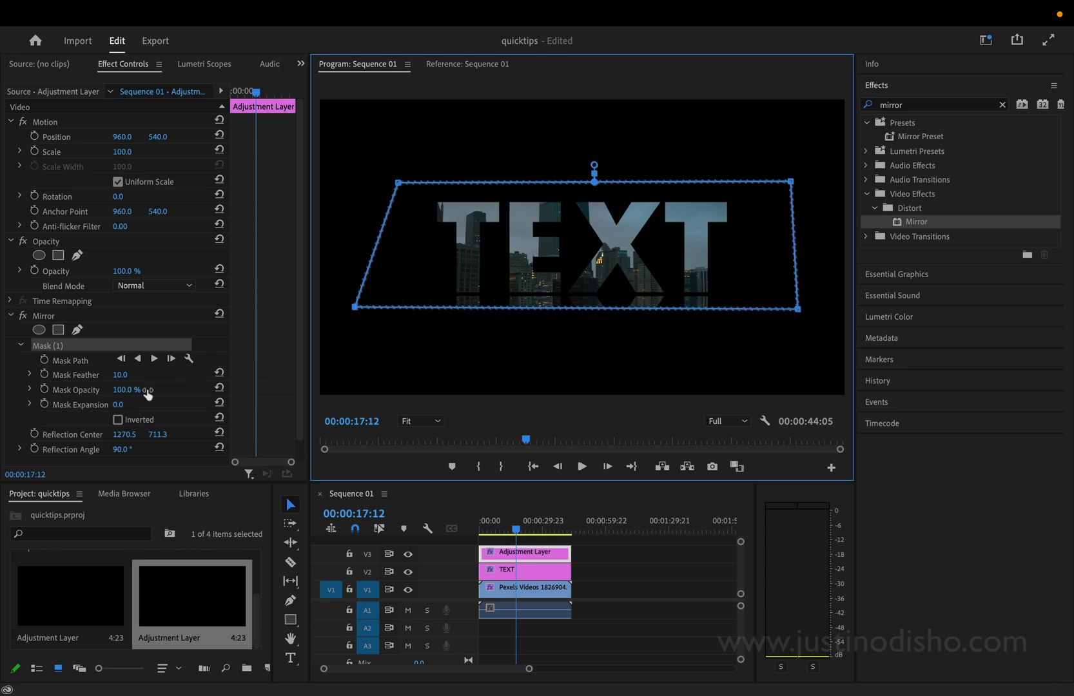
Set Mask Feather to about 329 and Mask Expansion to 26, and move the mask over the reflection.
{"action": "left_click_drag", "start_coordinate": [121, 377], "coordinate": [345, 377]}
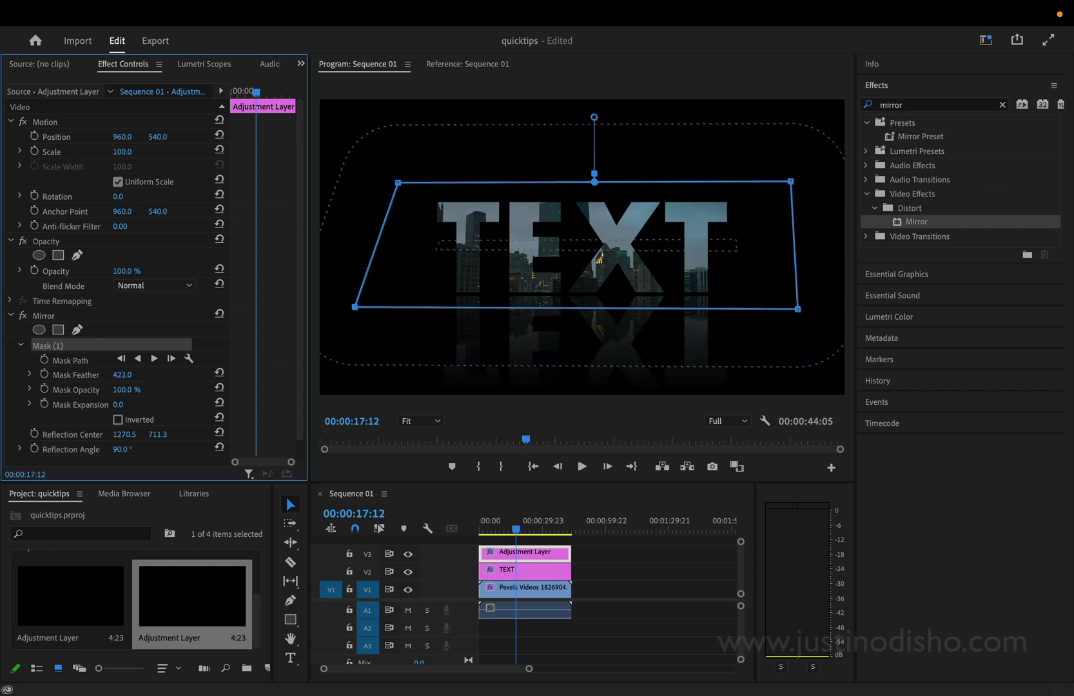
{"action": "left_click_drag", "start_coordinate": [593, 117], "coordinate": [594, 120]}
{"action": "left_click_drag", "start_coordinate": [119, 405], "coordinate": [132, 406]}
{"action": "left_click", "coordinate": [661, 252]}
{"action": "mouse_move", "coordinate": [660, 252]}
{"action": "left_mouse_down"}
{"action": "mouse_move", "coordinate": [656, 414]}
{"action": "mouse_move", "coordinate": [650, 243]}
{"action": "mouse_move", "coordinate": [655, 261]}
{"action": "left_mouse_up"}
{"action": "left_click_drag", "start_coordinate": [517, 521], "coordinate": [508, 521]}
{"action": "left_click", "coordinate": [612, 568]}
{"action": "key", "text": "space"}
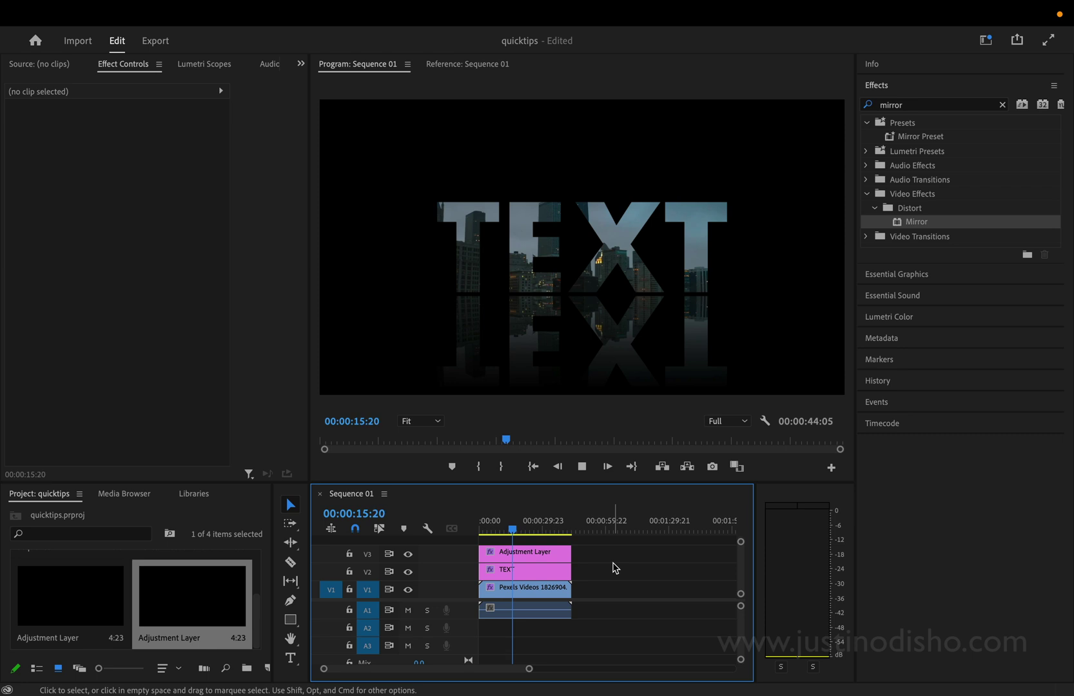
{"action": "key", "text": "space"}
{"action": "key", "text": "space"}
{"action": "mouse_move", "coordinate": [537, 535]}
{"action": "left_mouse_down"}
{"action": "mouse_move", "coordinate": [503, 537]}
{"action": "mouse_move", "coordinate": [574, 541]}
{"action": "mouse_move", "coordinate": [550, 552]}
{"action": "mouse_move", "coordinate": [570, 553]}
{"action": "mouse_move", "coordinate": [481, 553]}
{"action": "mouse_move", "coordinate": [559, 553]}
{"action": "mouse_move", "coordinate": [527, 554]}
{"action": "mouse_move", "coordinate": [560, 547]}
{"action": "mouse_move", "coordinate": [528, 522]}
{"action": "mouse_move", "coordinate": [482, 522]}
{"action": "mouse_move", "coordinate": [553, 521]}
{"action": "mouse_move", "coordinate": [544, 520]}
{"action": "left_mouse_up"}
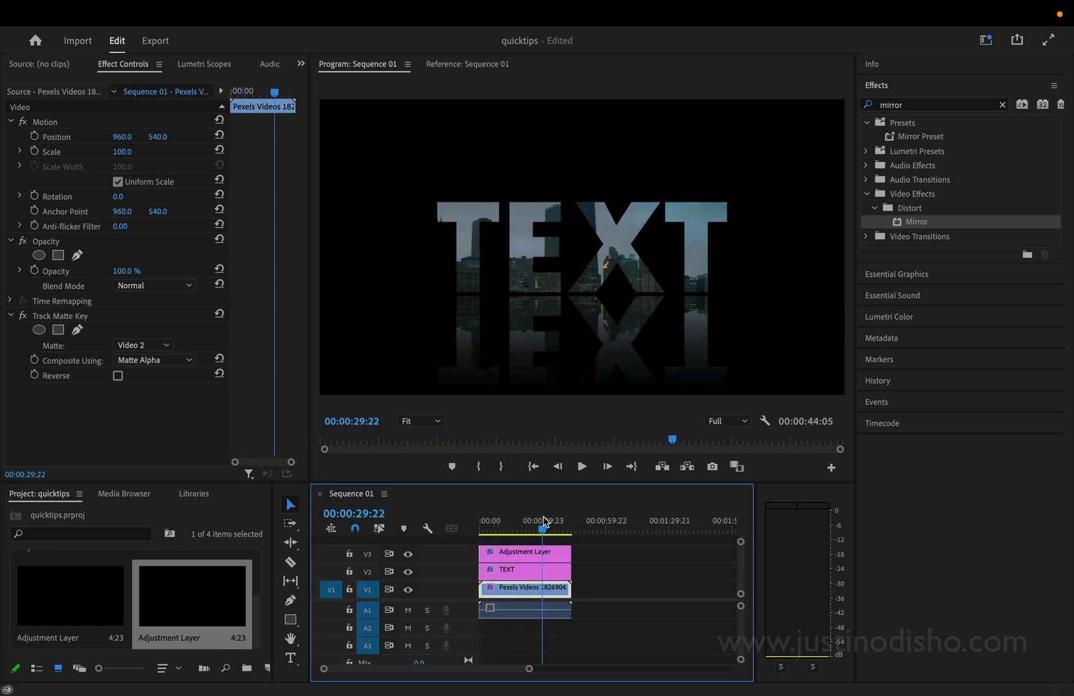